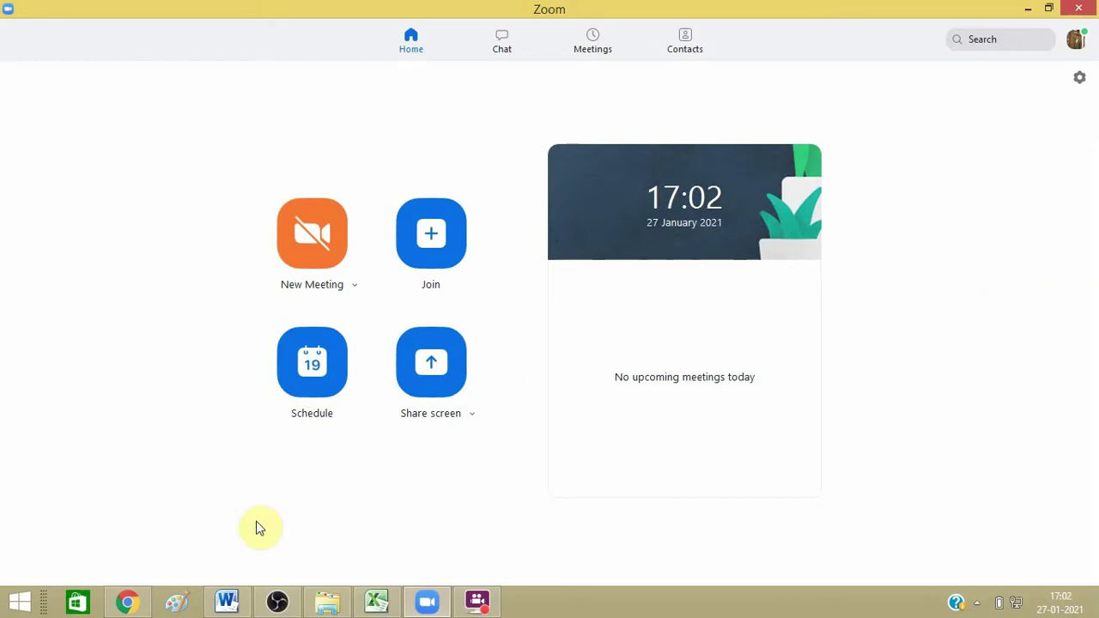
Search Google in Chrome for 'obs studio', reach obsproject.com, then bring OBS Studio forward.
left_click(127, 601)
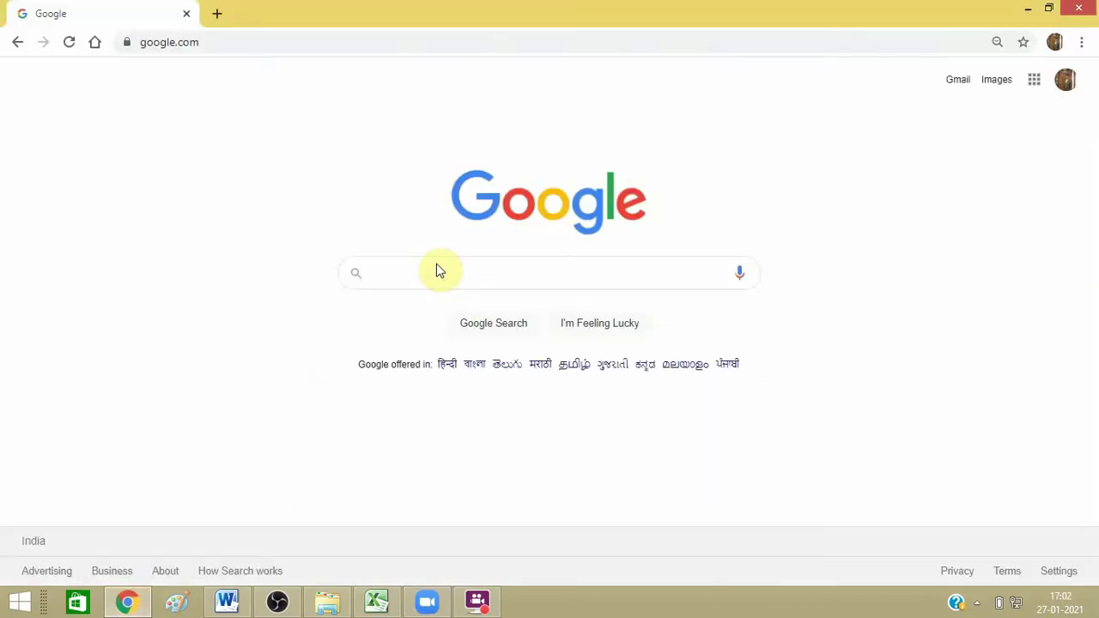
type("o")
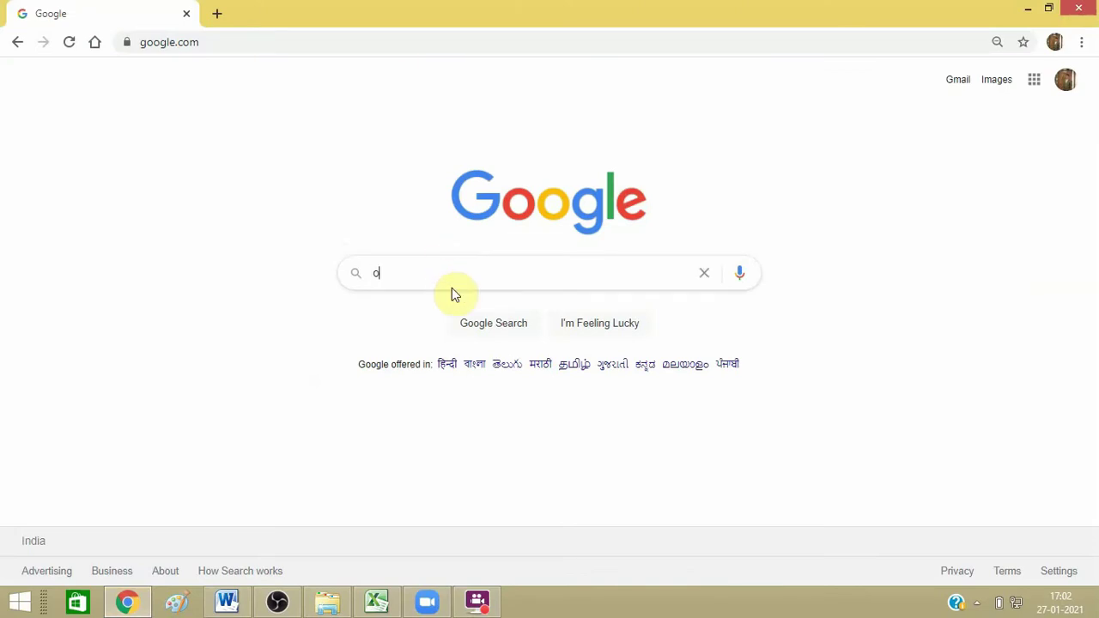
type("bs studio")
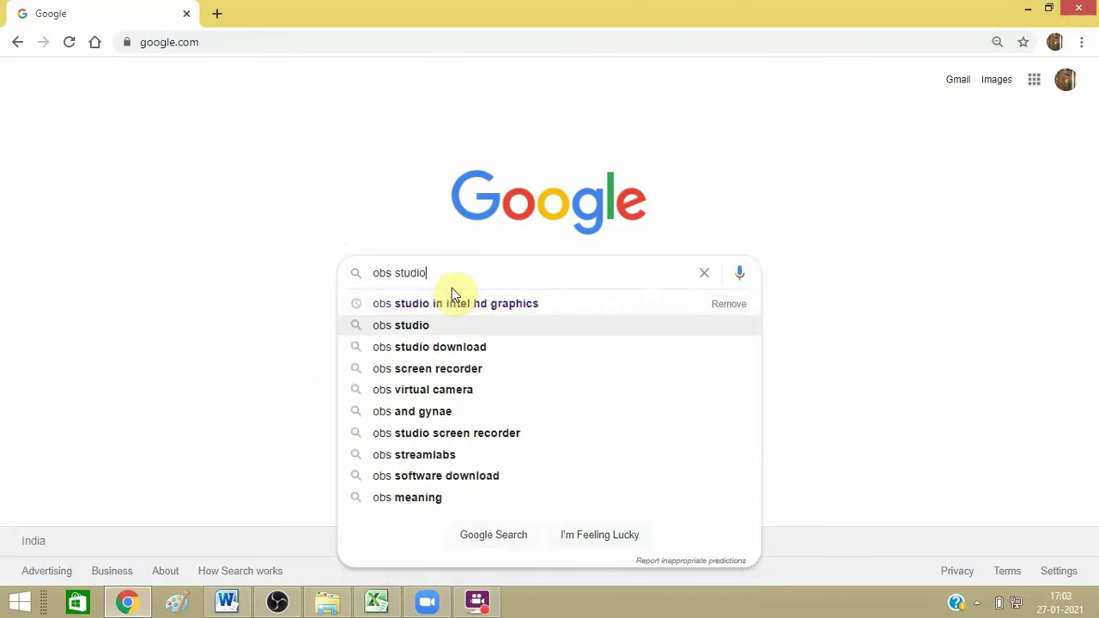
key("Return")
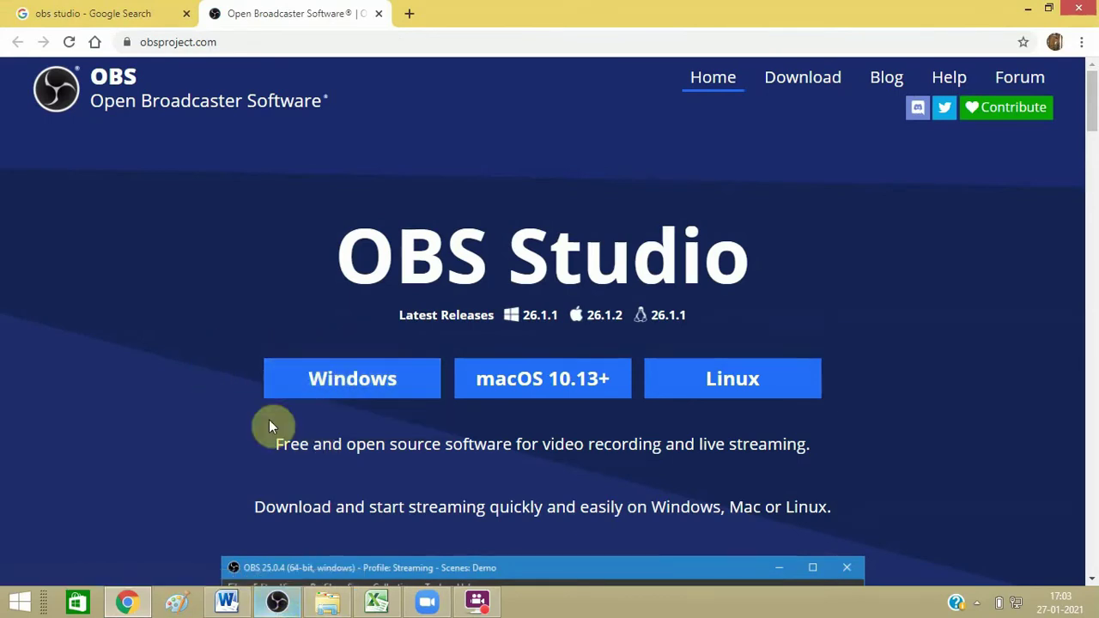
left_click(277, 601)
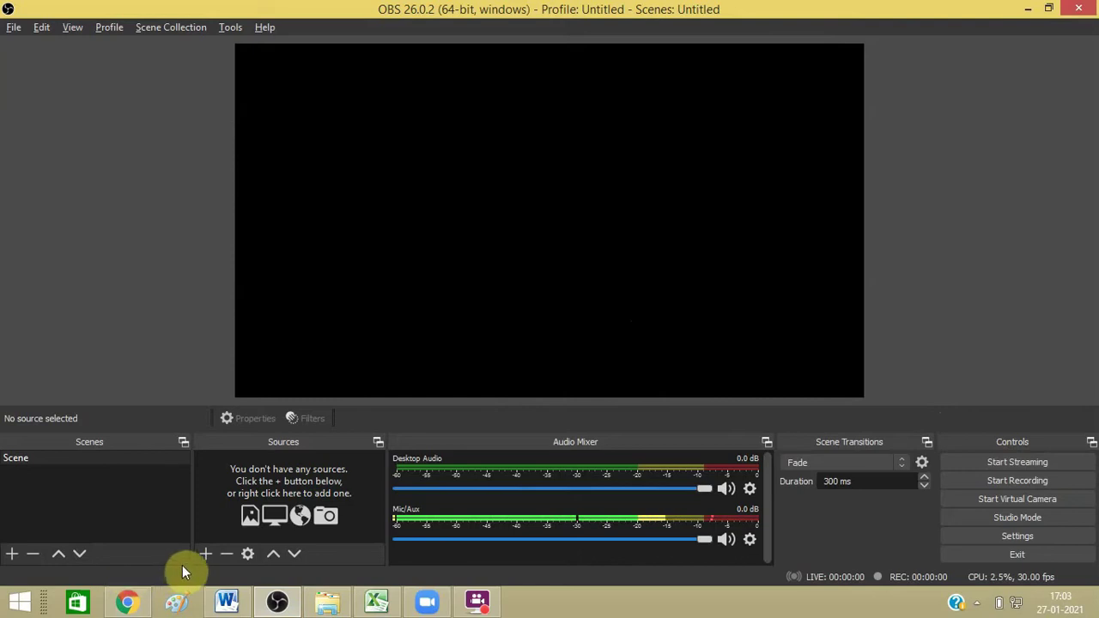
Add a Display Capture source and fit it to the full 1366x768 canvas.
left_click(207, 555)
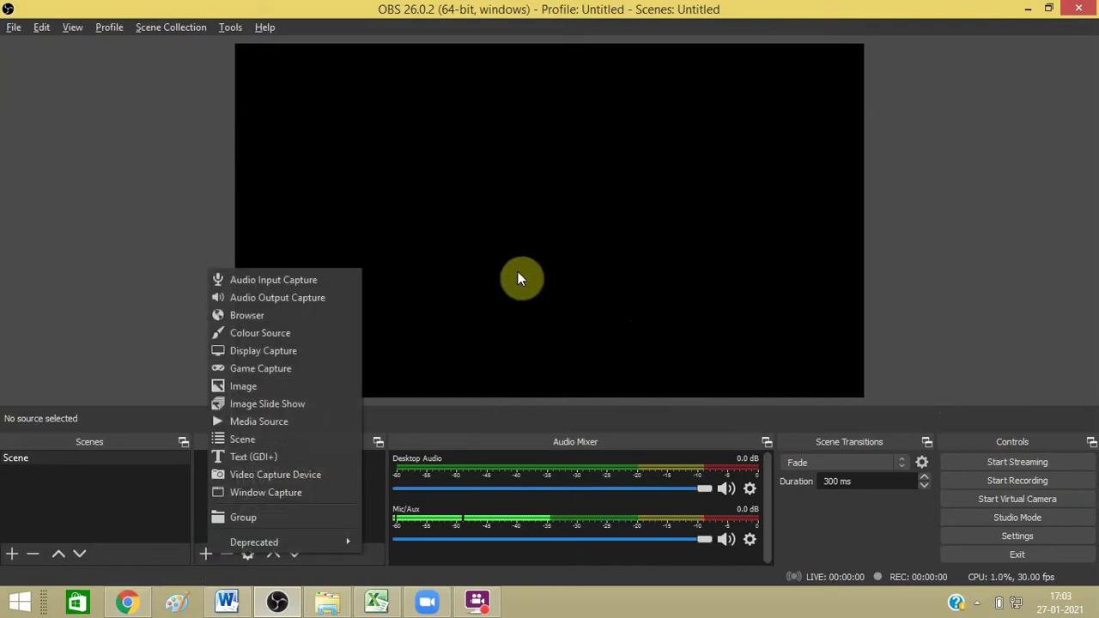
left_click(271, 352)
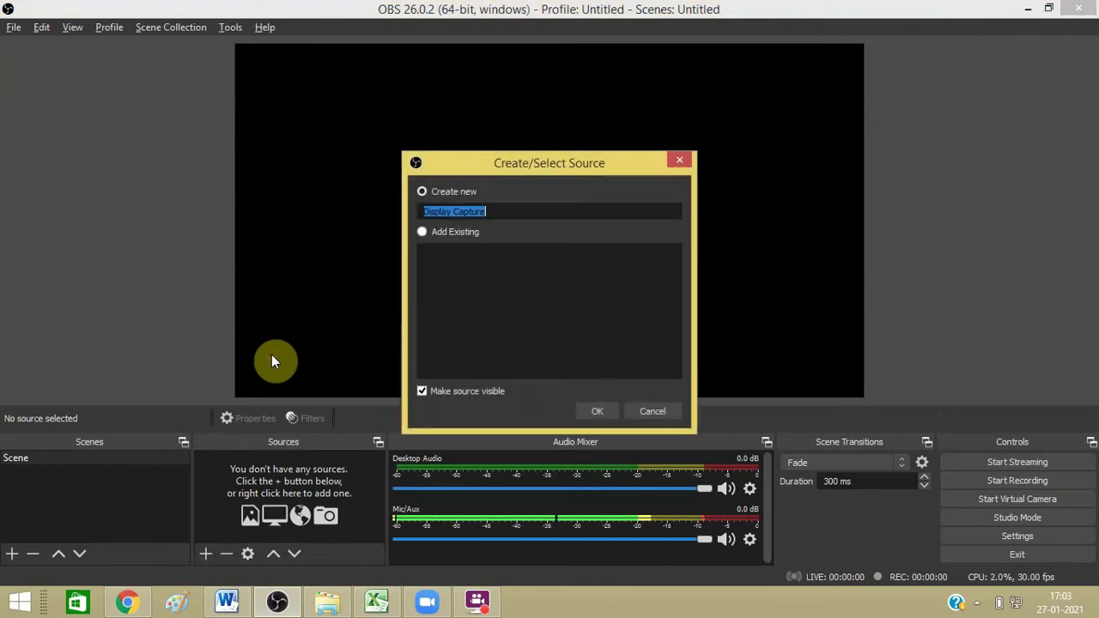
left_click(598, 411)
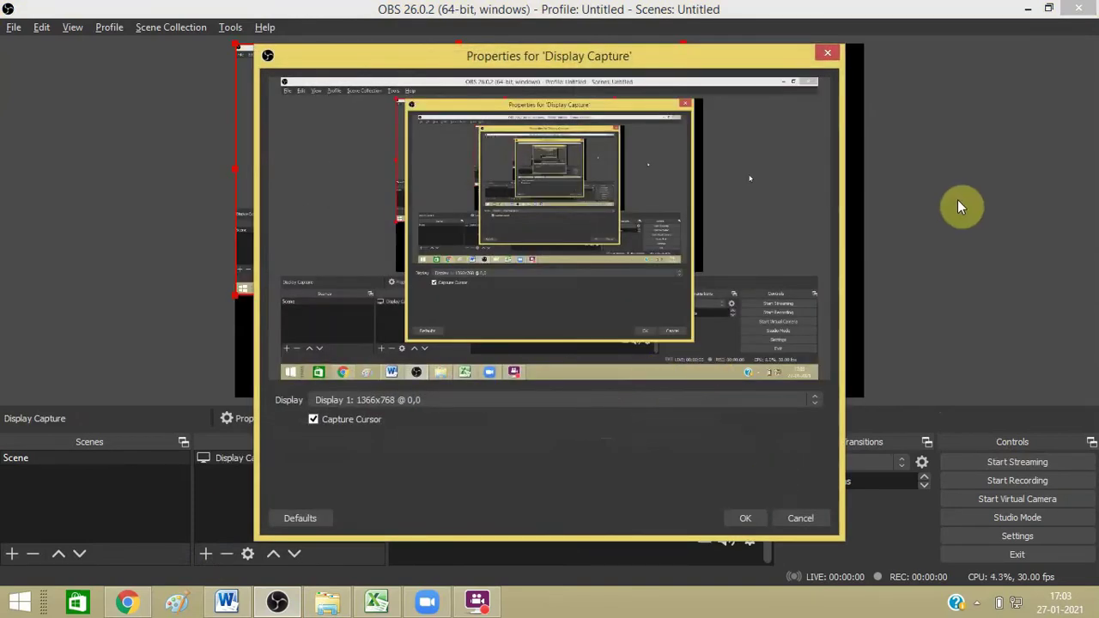
right_click(860, 235)
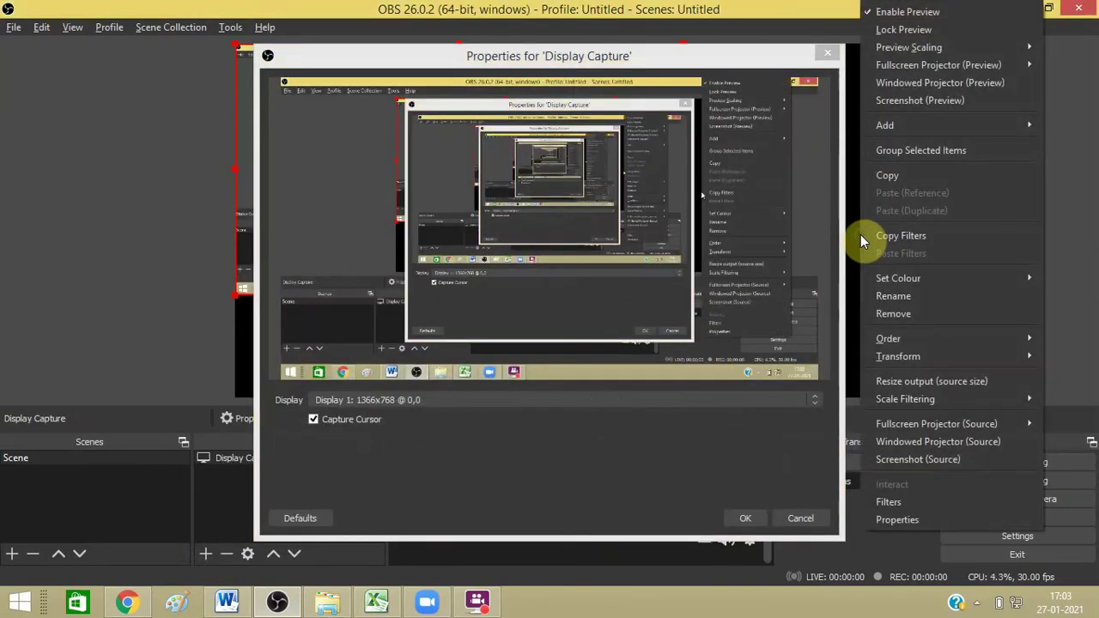
mouse_move(898, 357)
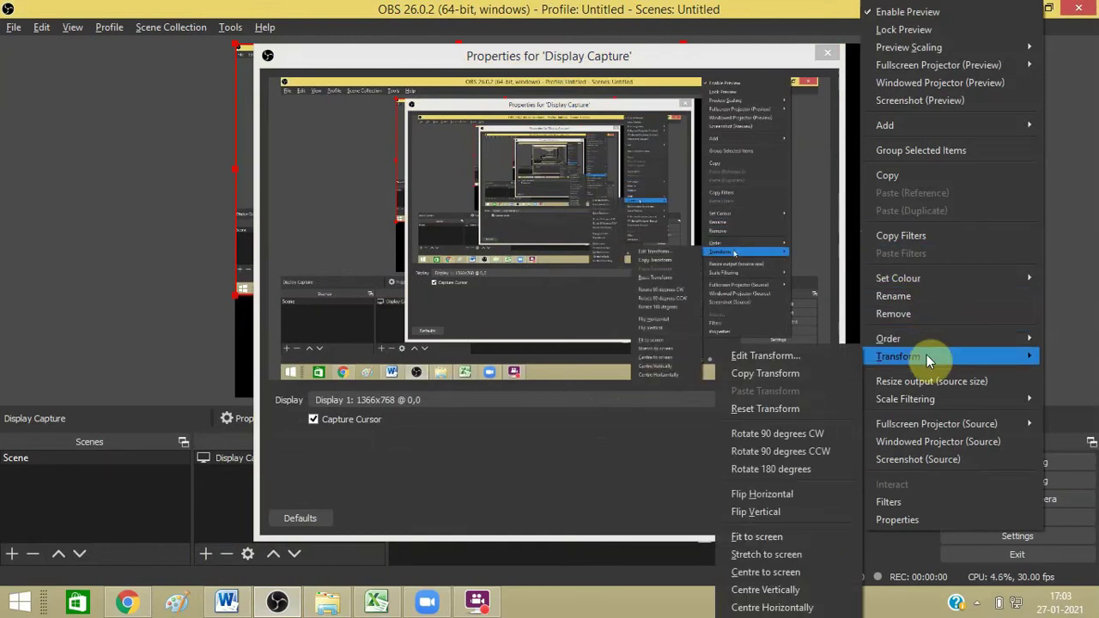
left_click(800, 536)
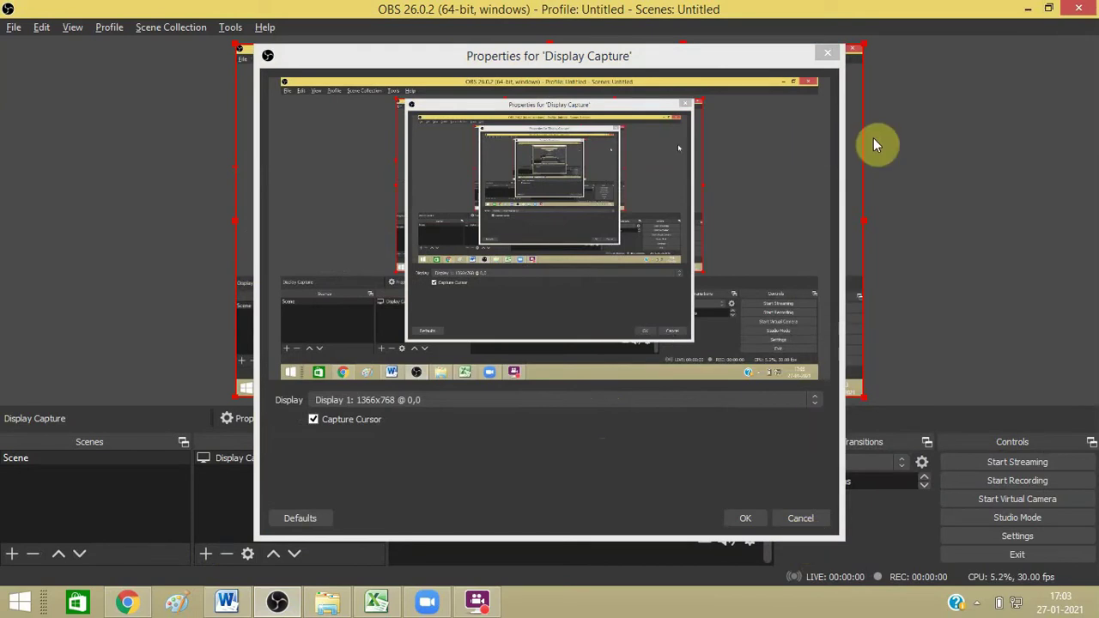
left_click(908, 163)
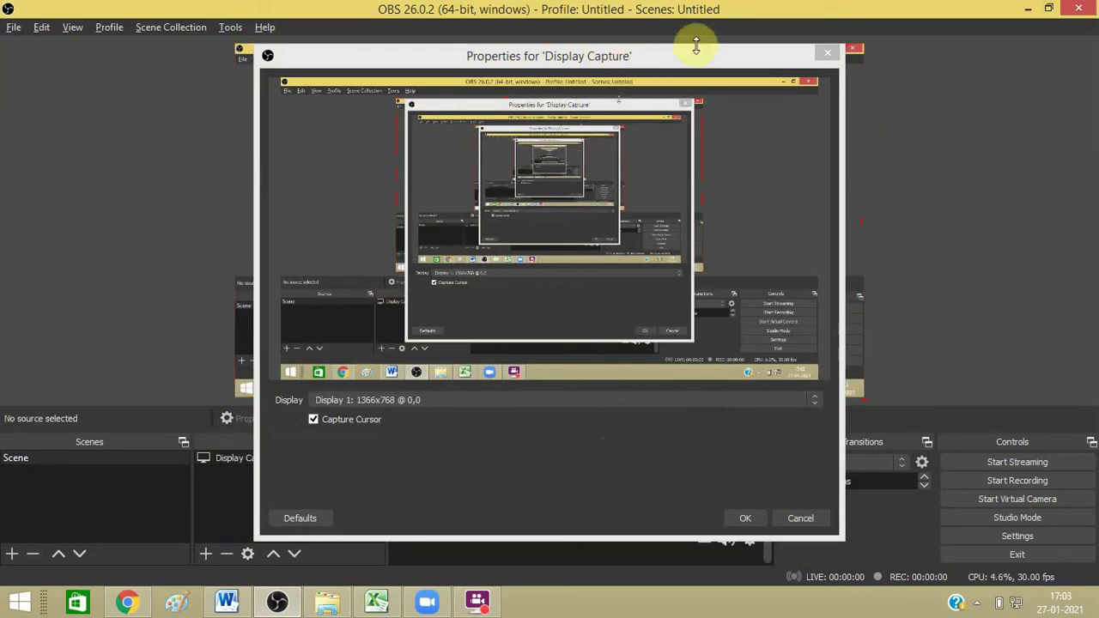
left_click(827, 54)
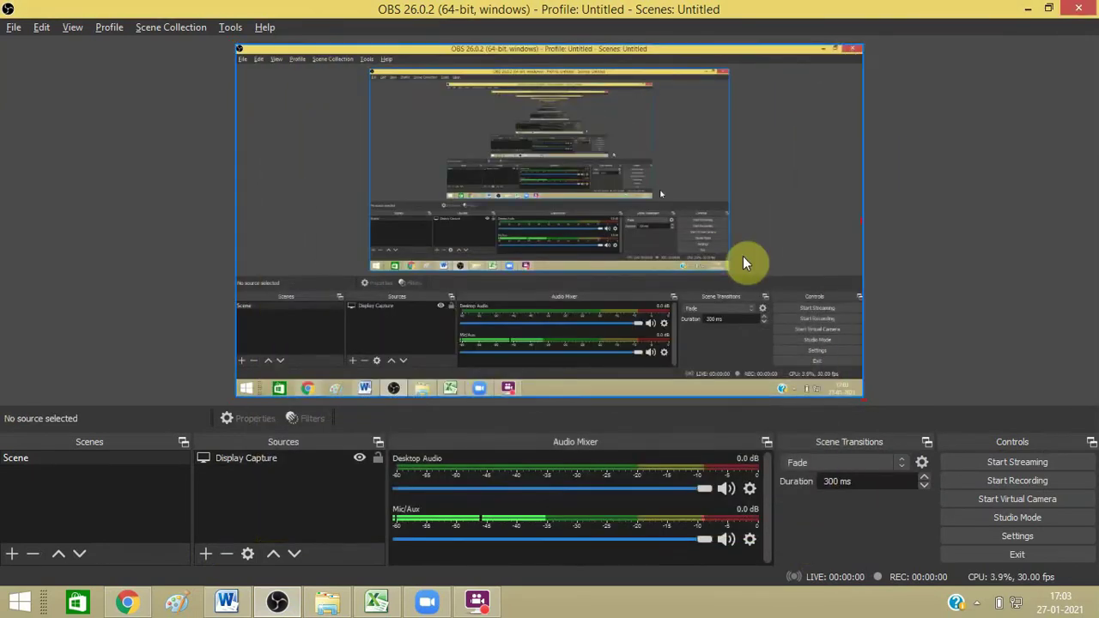
Start recording the Display Capture in OBS, then return to the Zoom home screen.
left_click(455, 288)
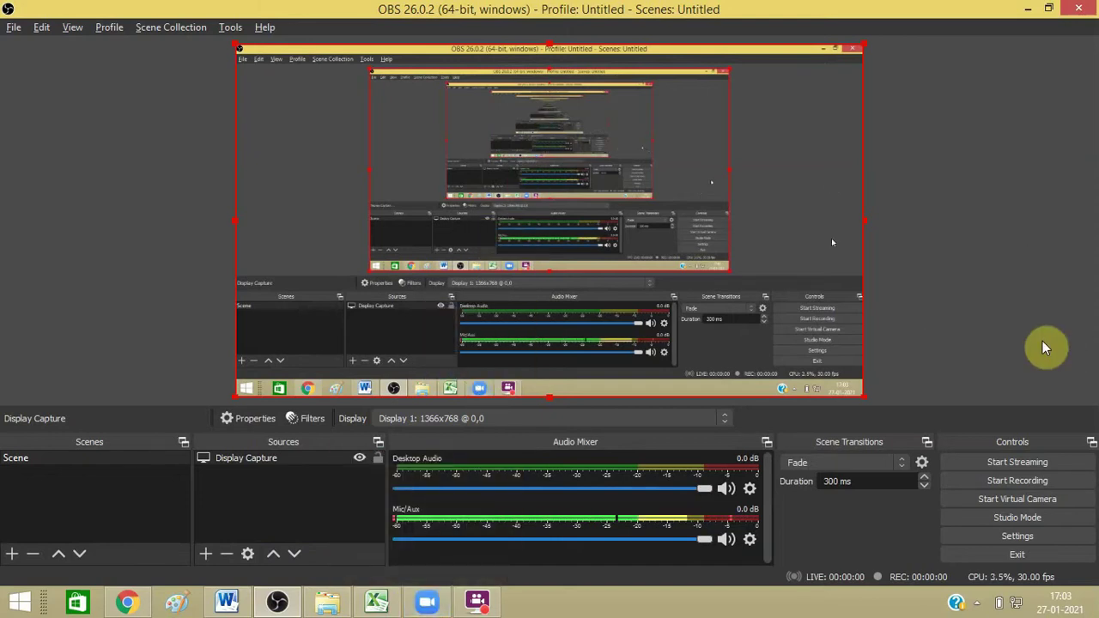
left_click(427, 606)
left_click(427, 606)
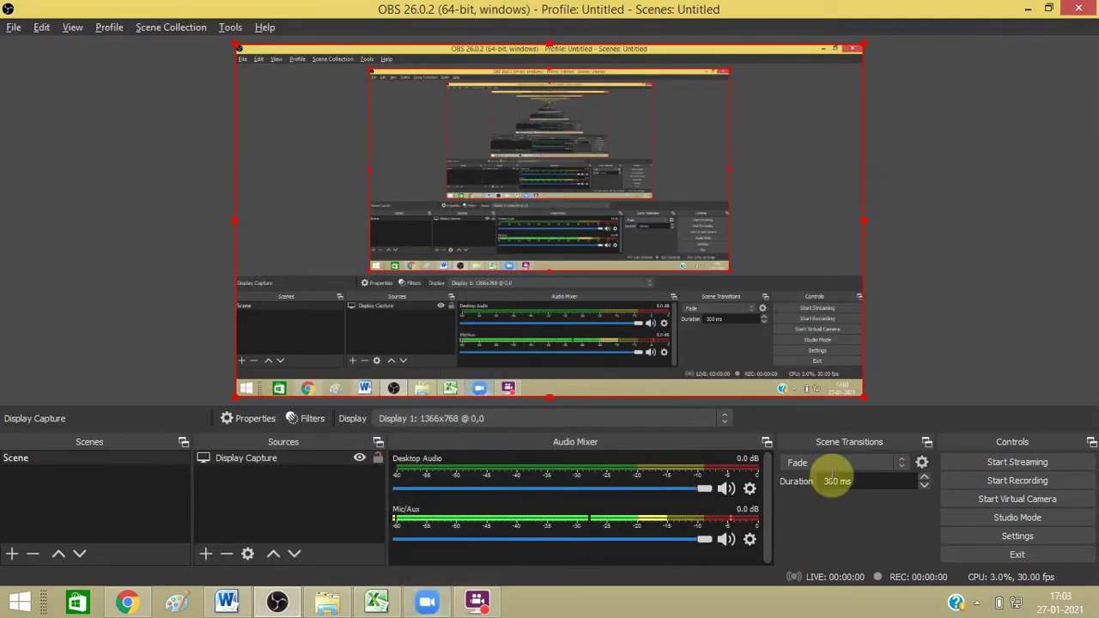
left_click(428, 605)
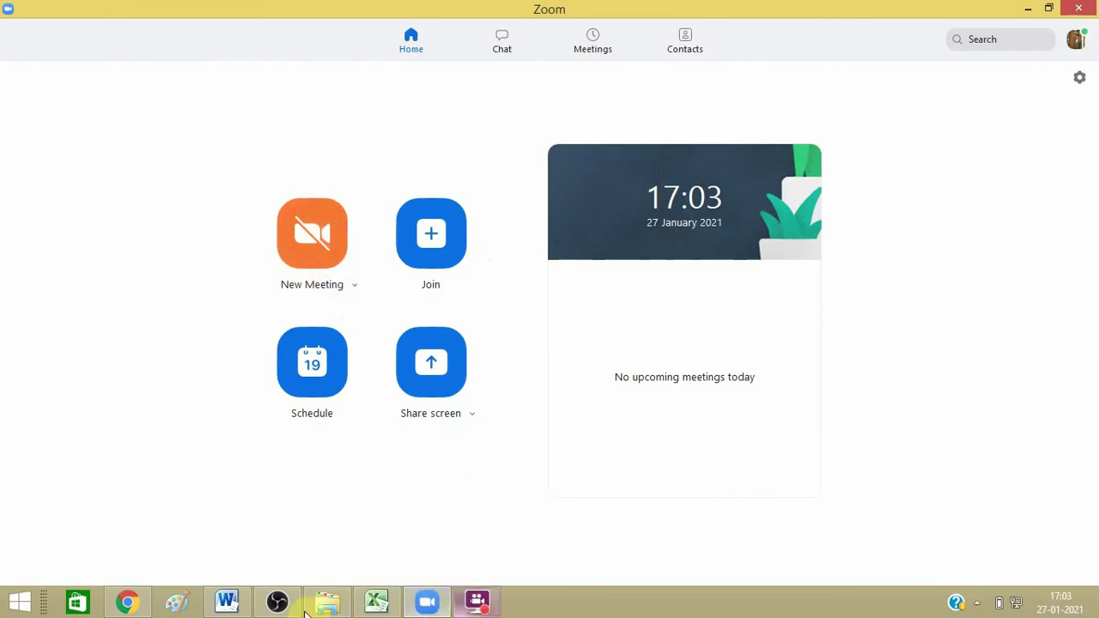
mouse_move(276, 602)
left_click(327, 509)
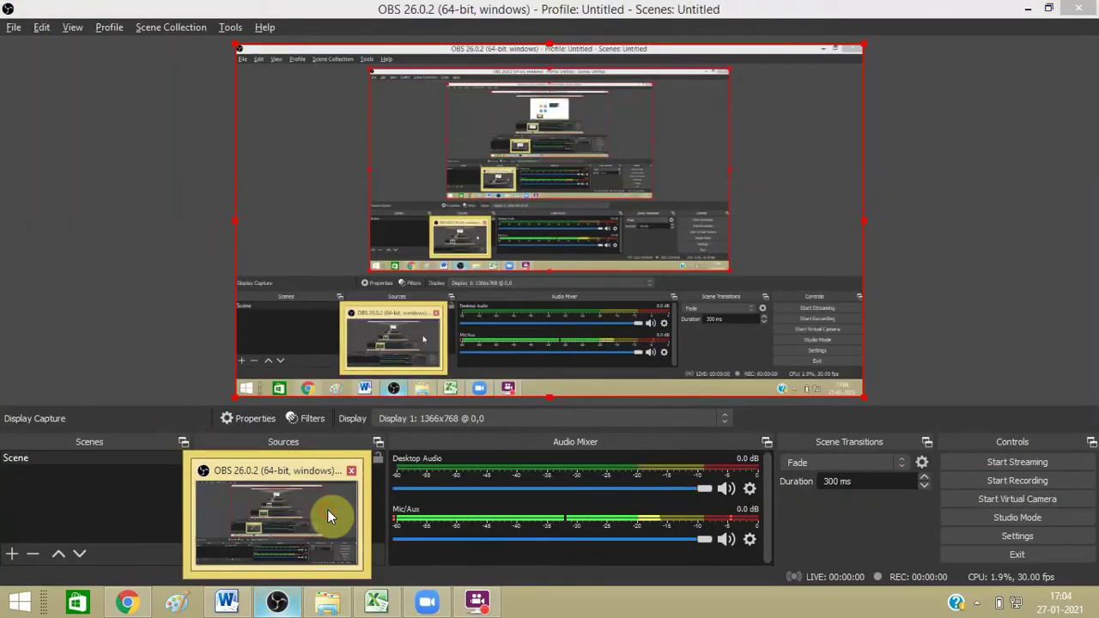
left_click(978, 487)
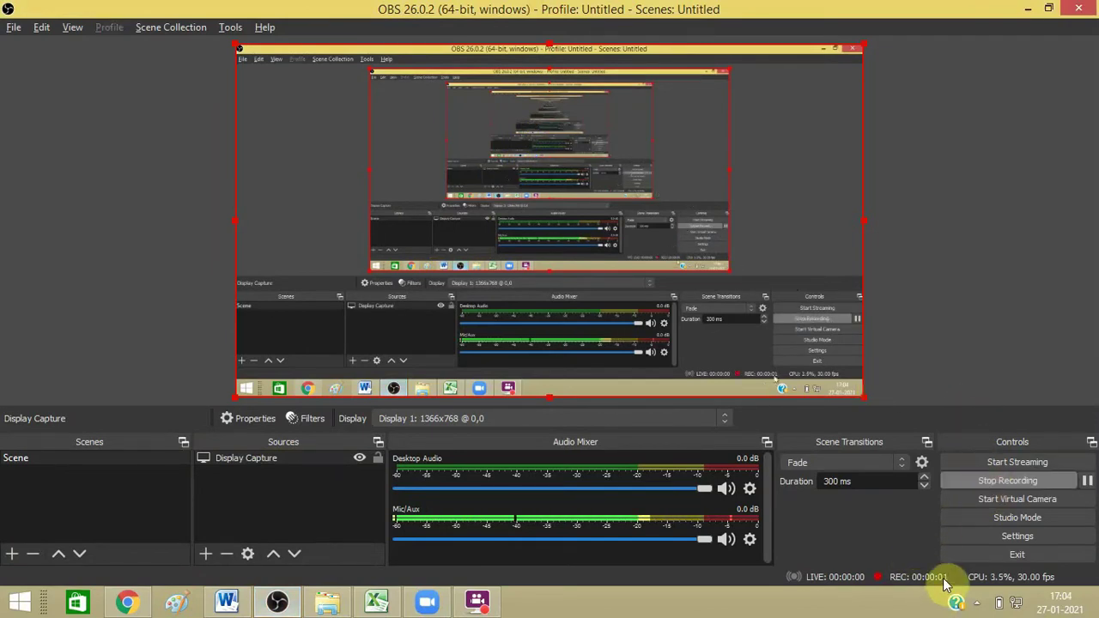
left_click(429, 604)
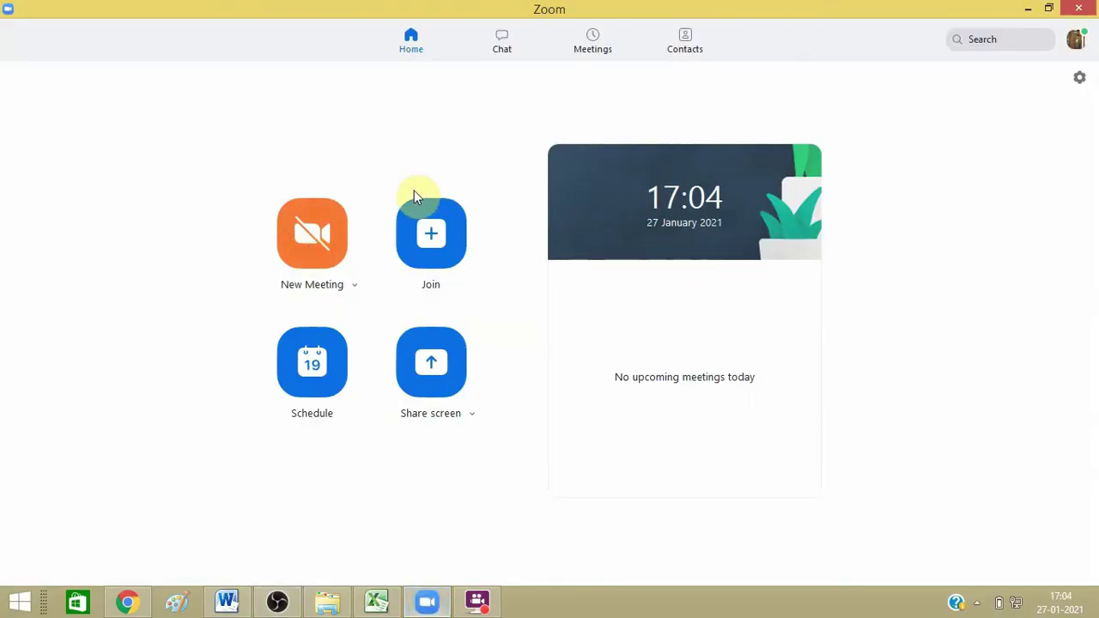
left_click(315, 230)
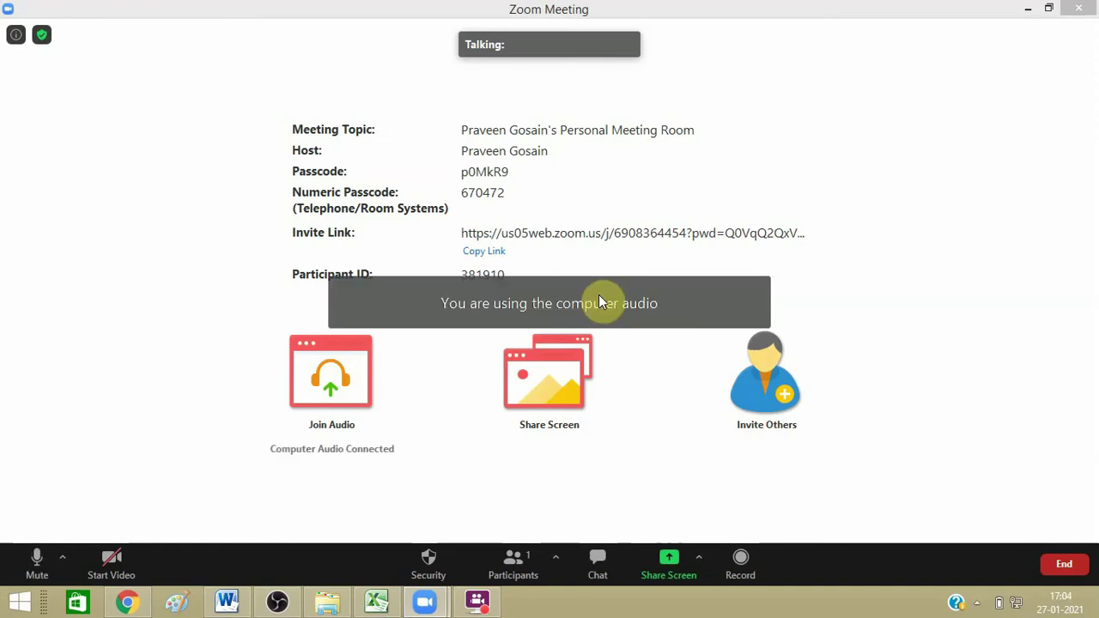
left_click(331, 391)
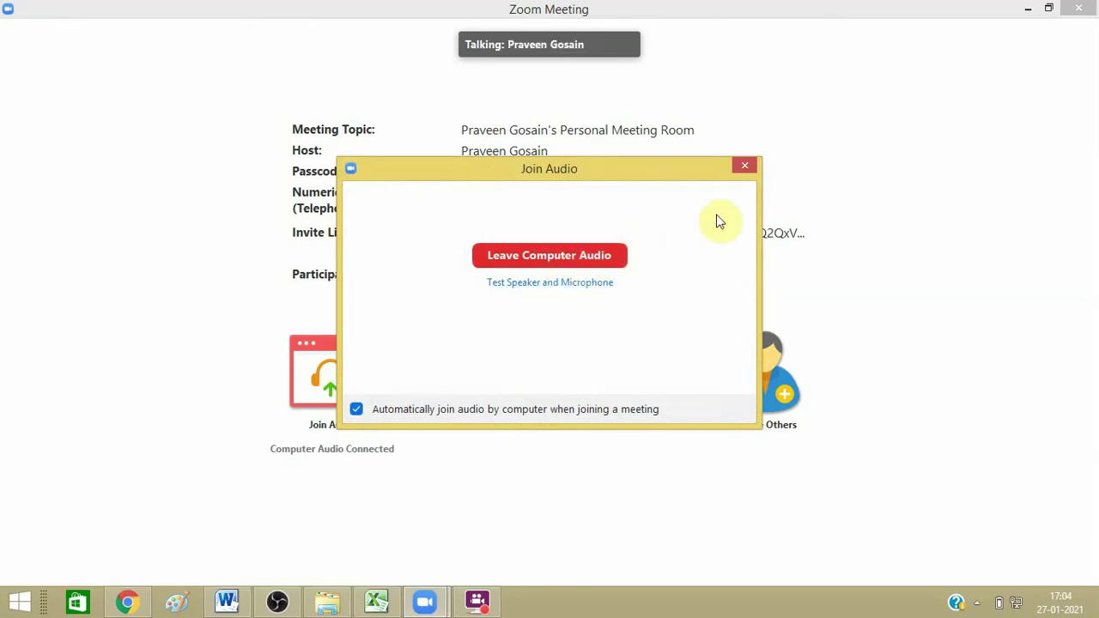
left_click(743, 168)
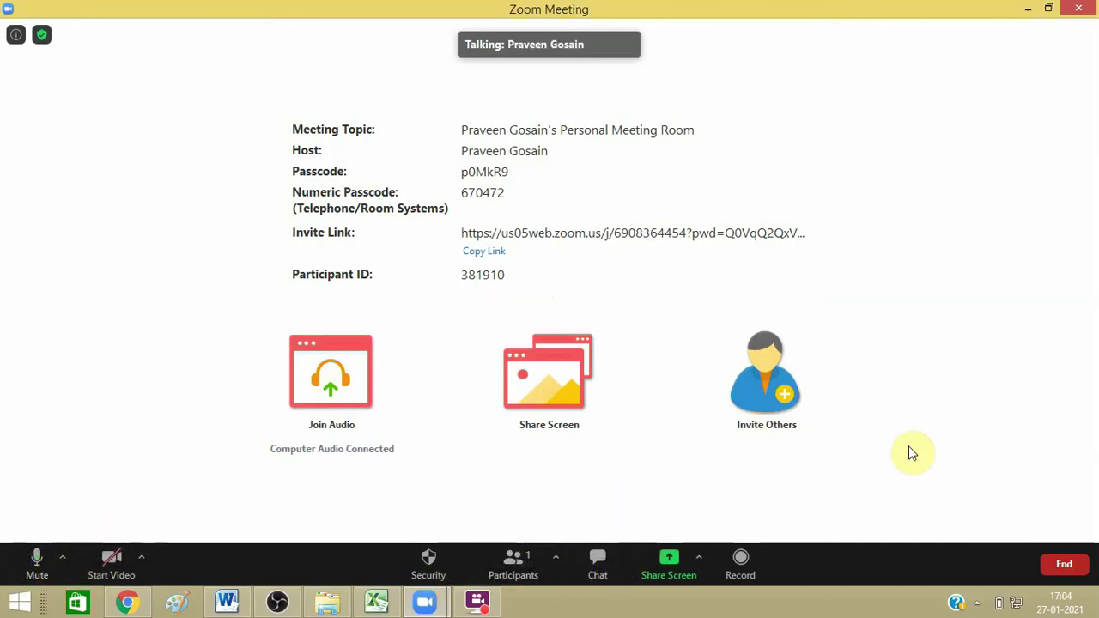
left_click(794, 392)
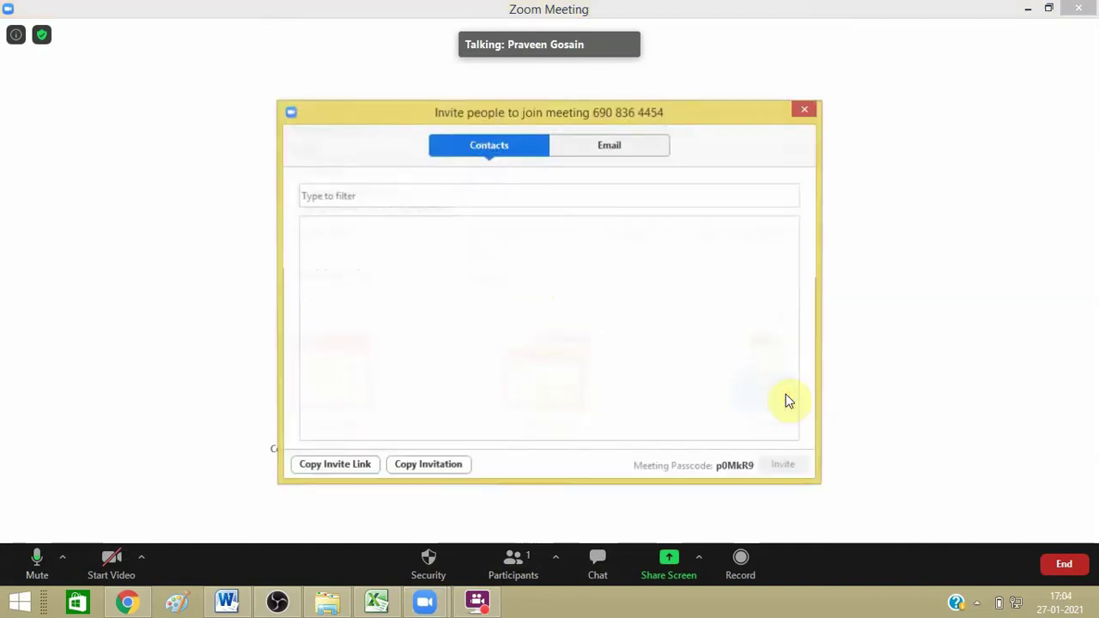
Dismiss the invite window and share the Chrome window showing the OBS website.
left_click(807, 111)
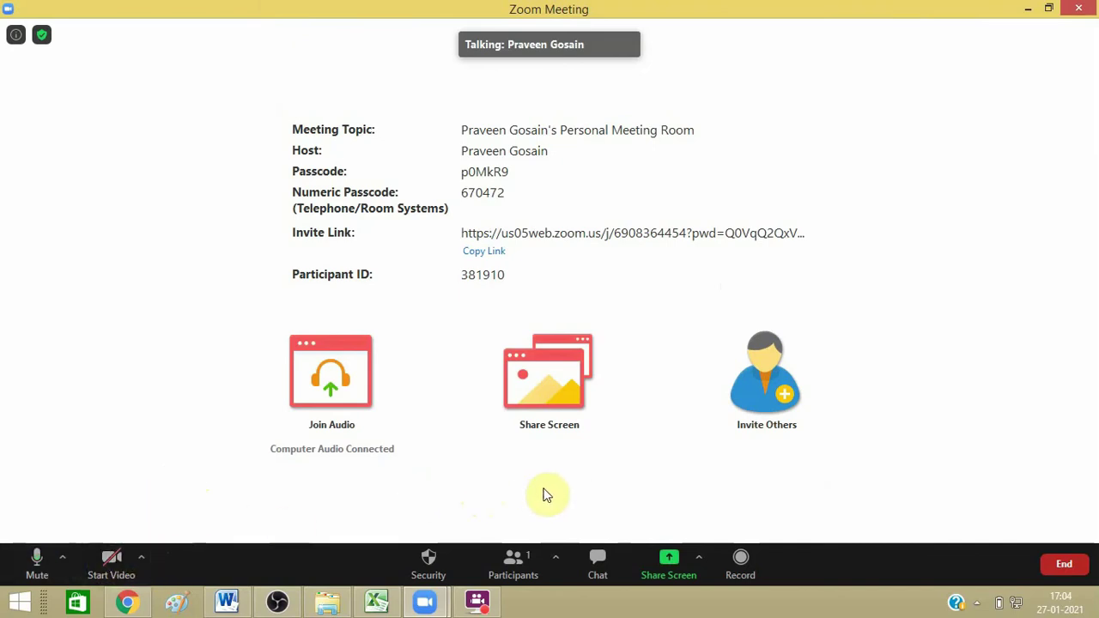
left_click(669, 559)
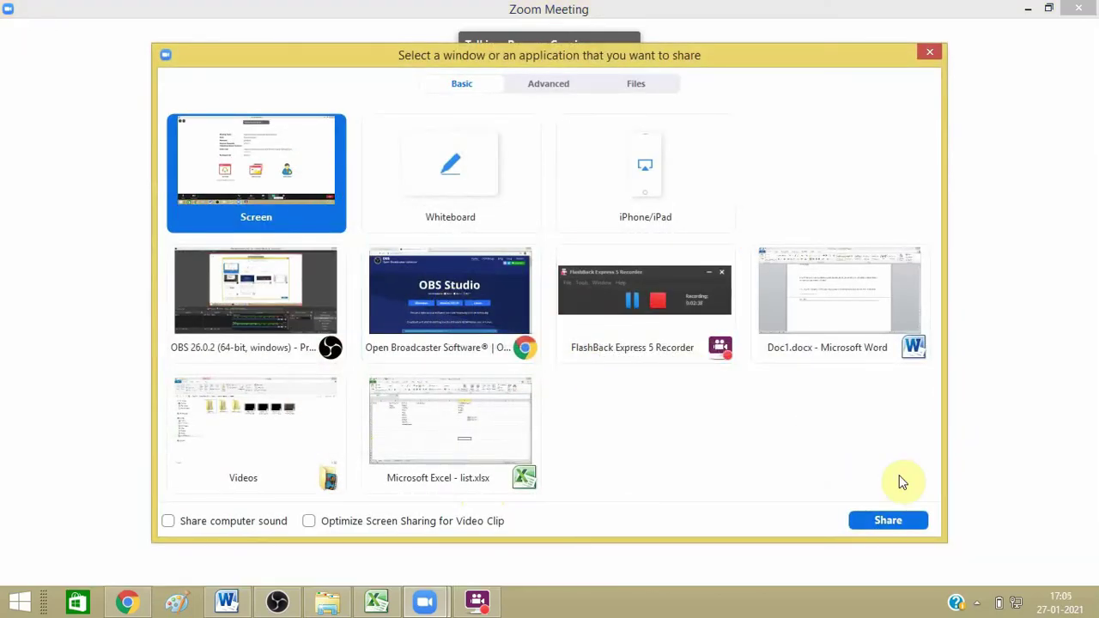
left_click(926, 53)
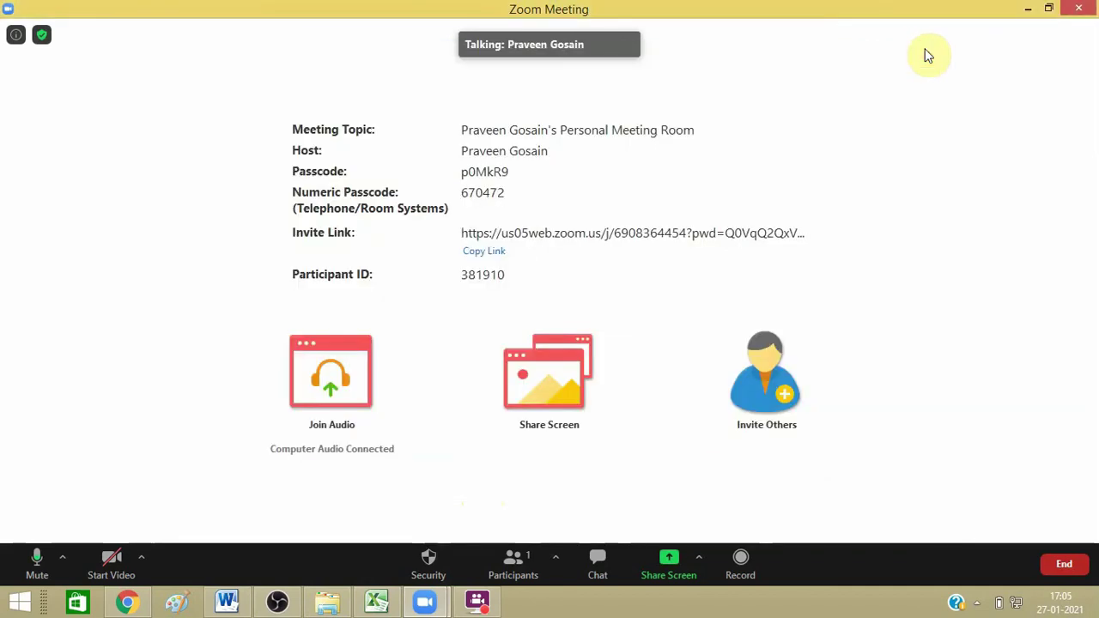
left_click(670, 565)
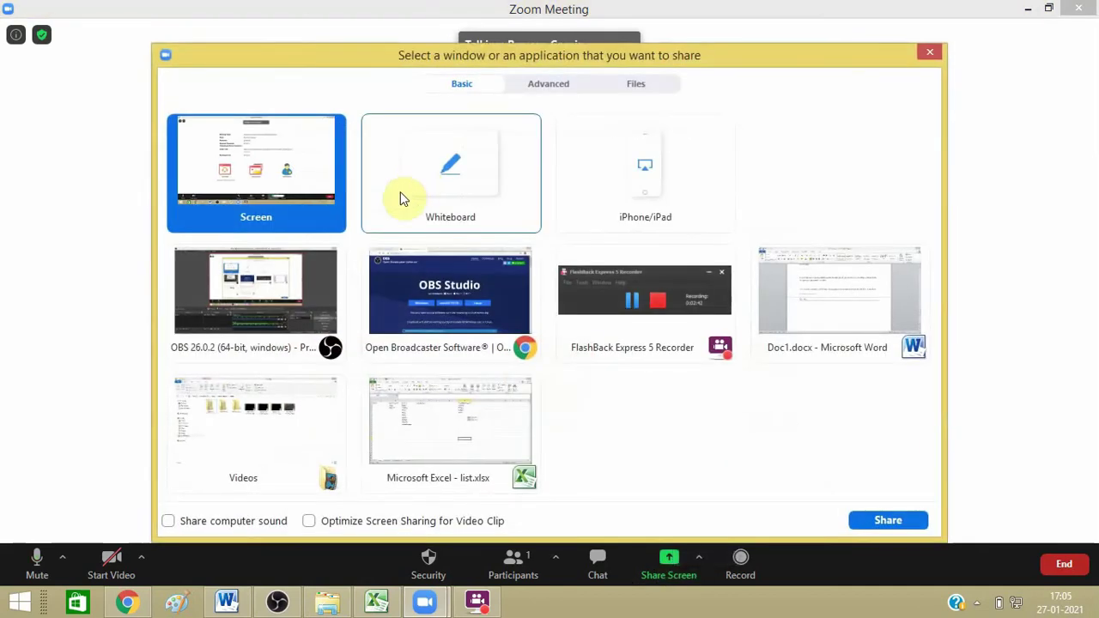
left_click(471, 268)
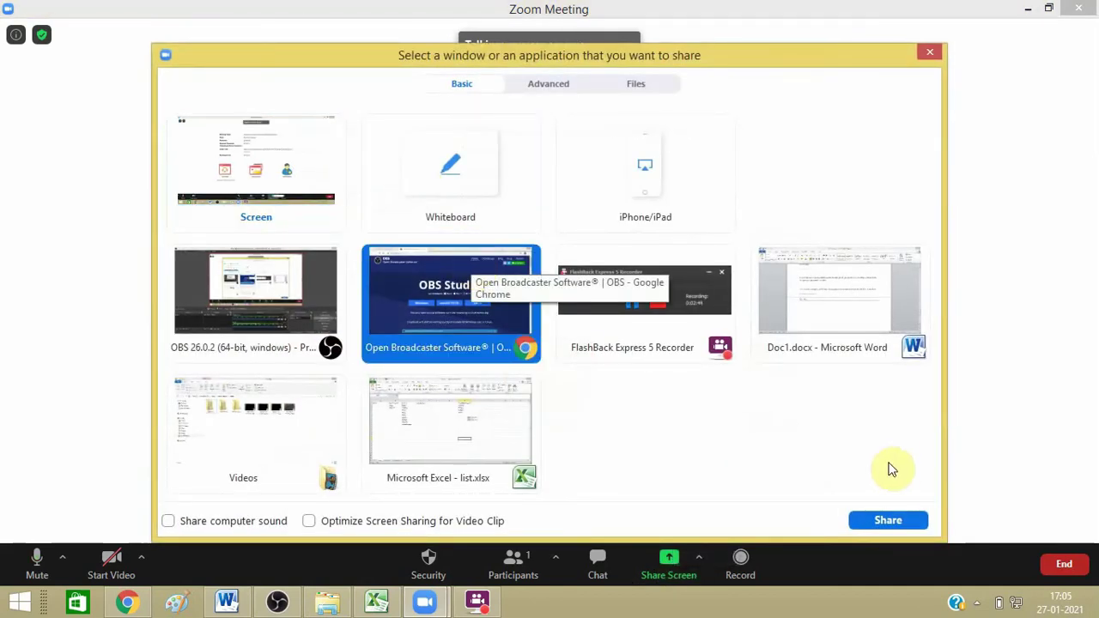
left_click(893, 521)
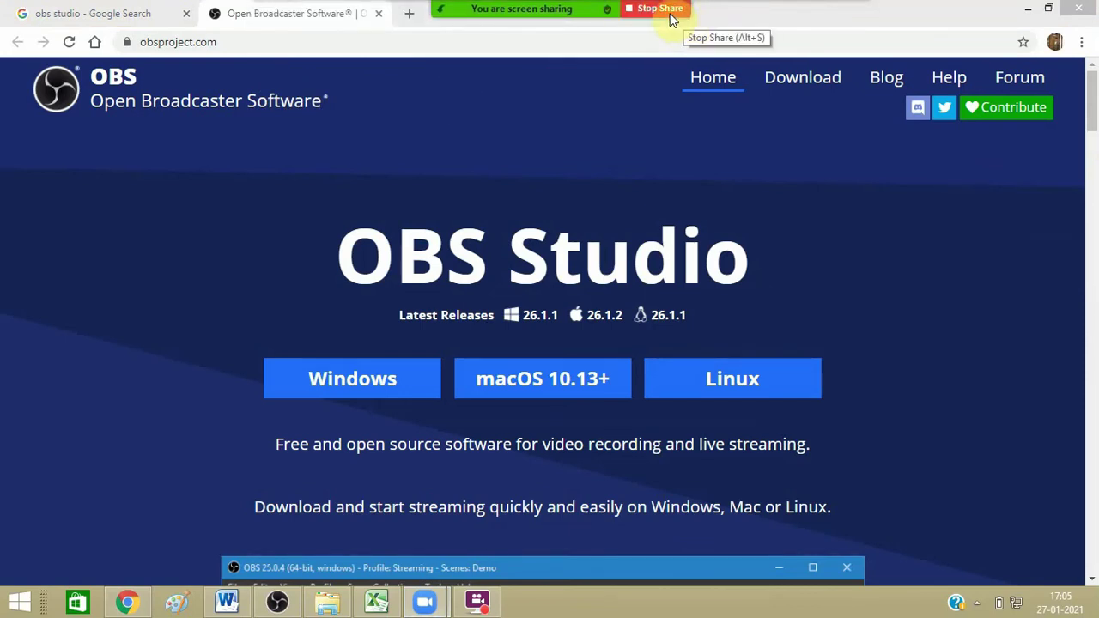
Stop the share, choose End Meeting for All, and return to OBS.
left_click(667, 12)
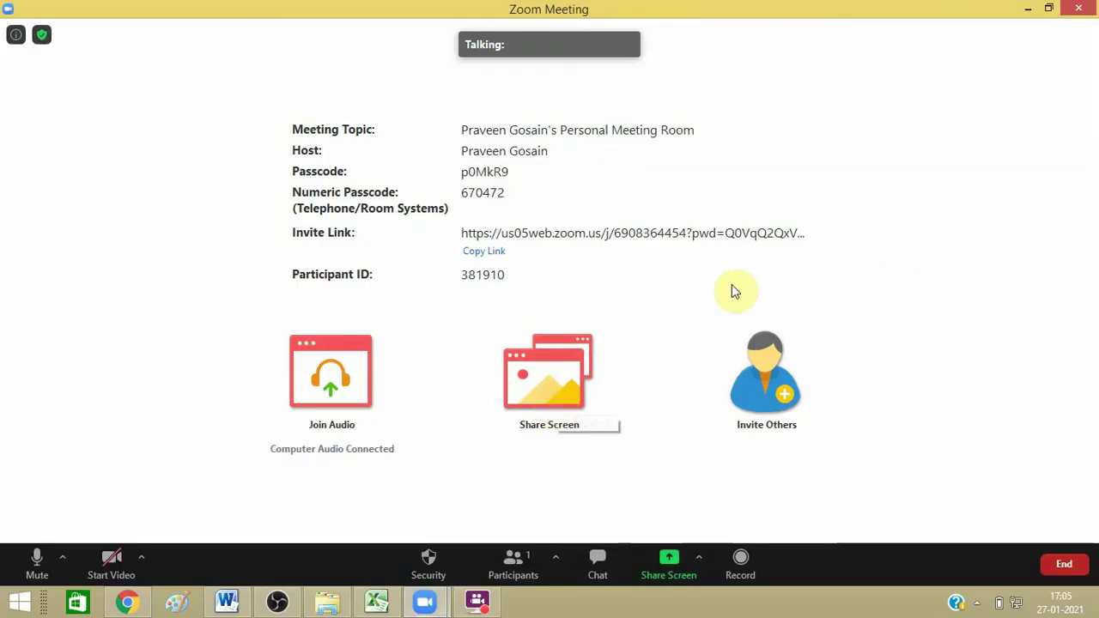
left_click(1061, 570)
left_click(964, 485)
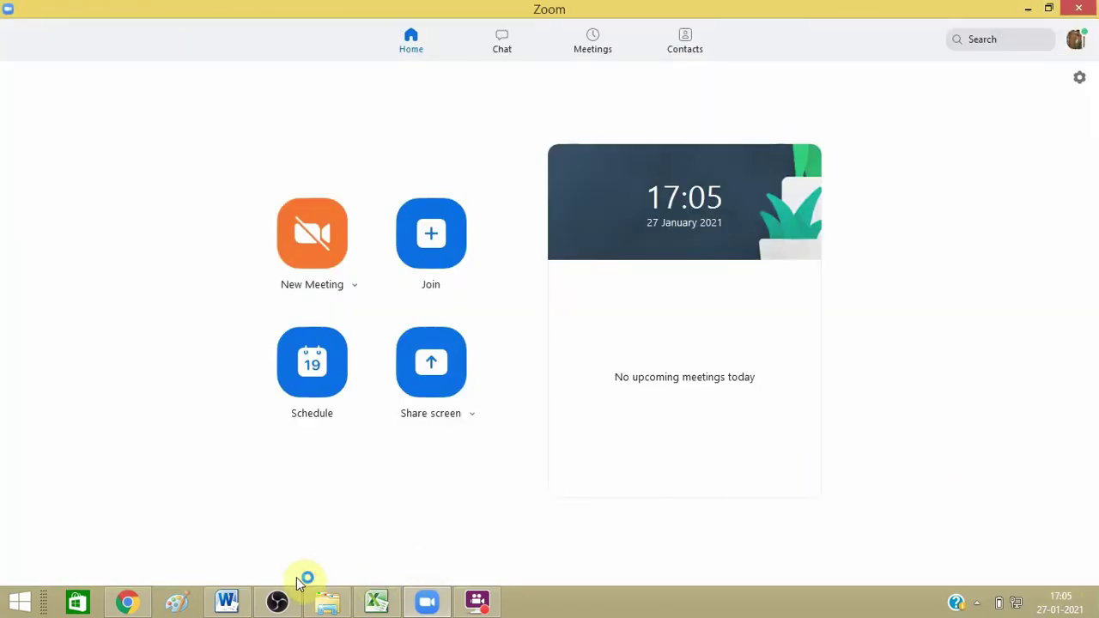
left_click(284, 593)
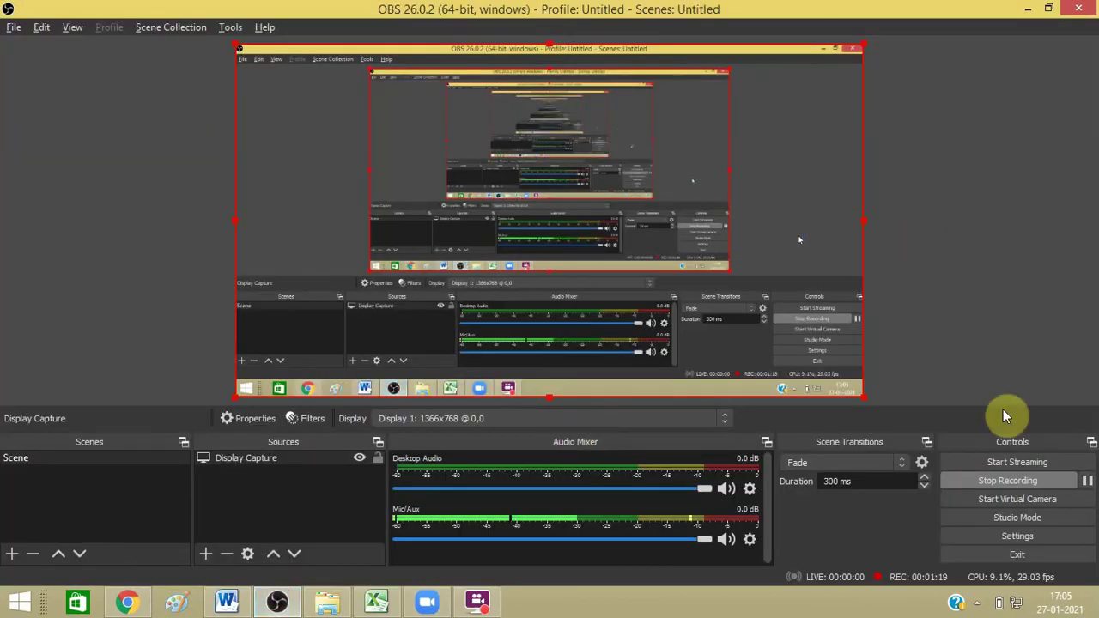
Stop the OBS recording and open the Videos folder in File Explorer.
left_click(1011, 487)
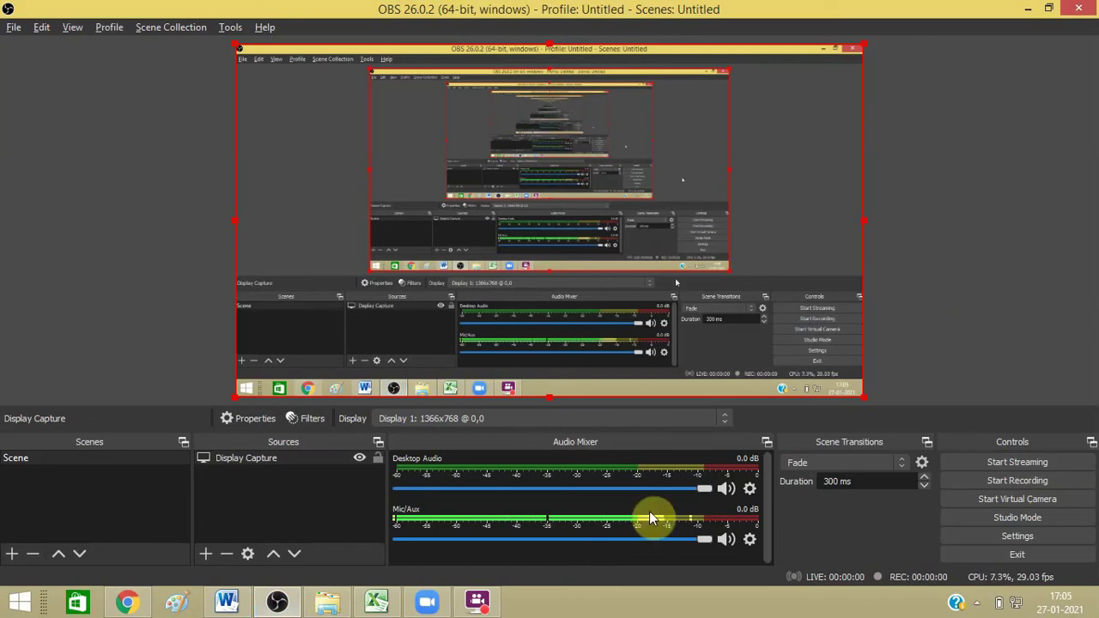
left_click(326, 601)
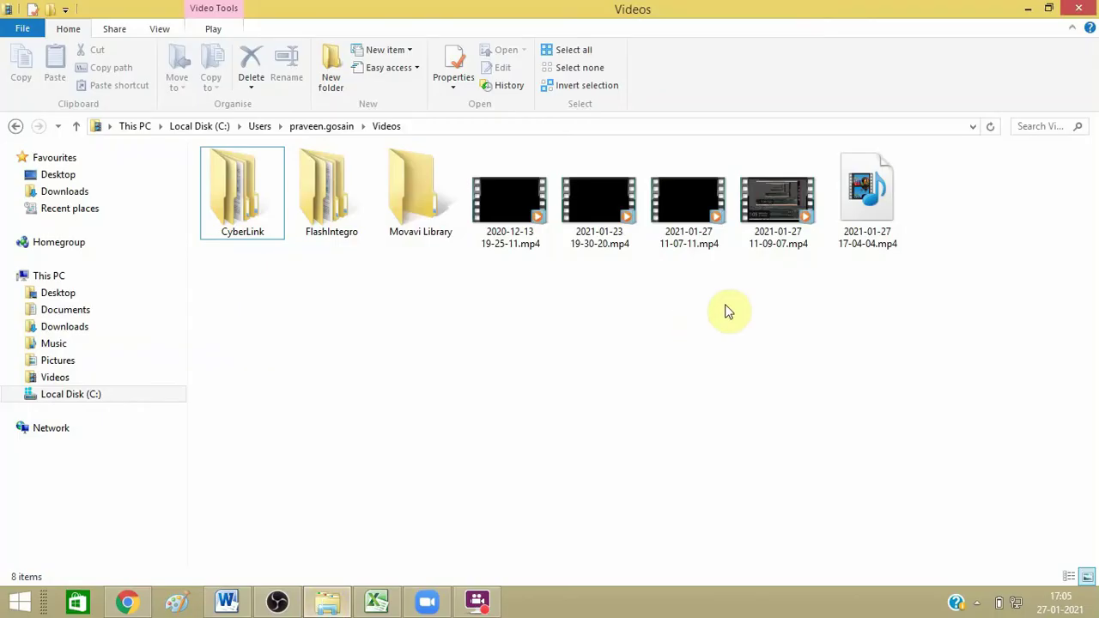
left_click(894, 200)
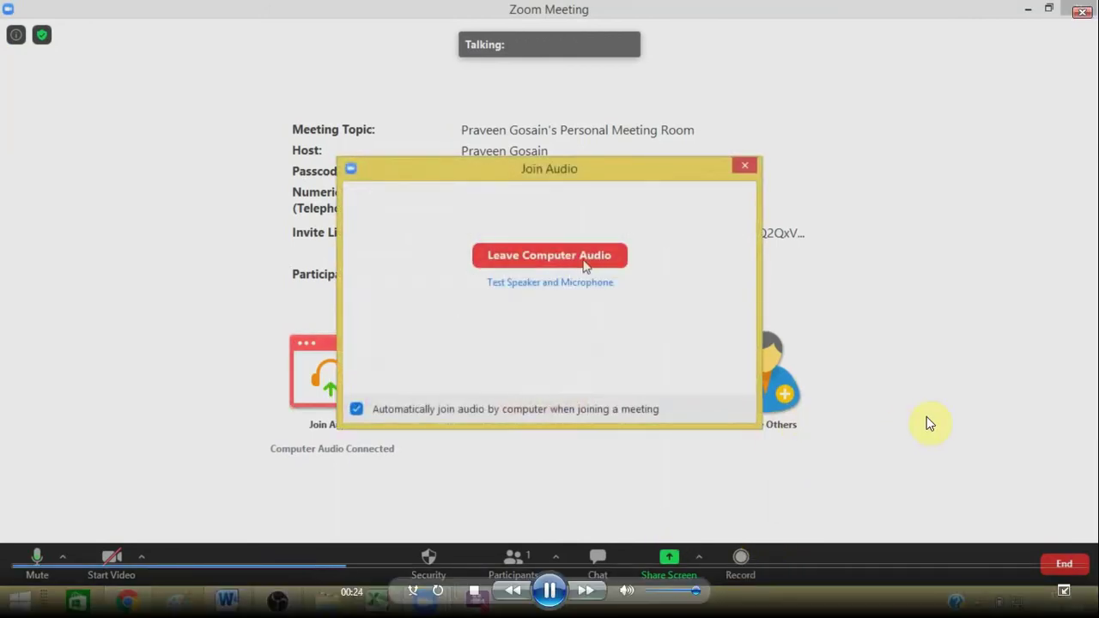
Seek the playback ahead to about 00:47, then to the one-minute mark.
left_click(651, 568)
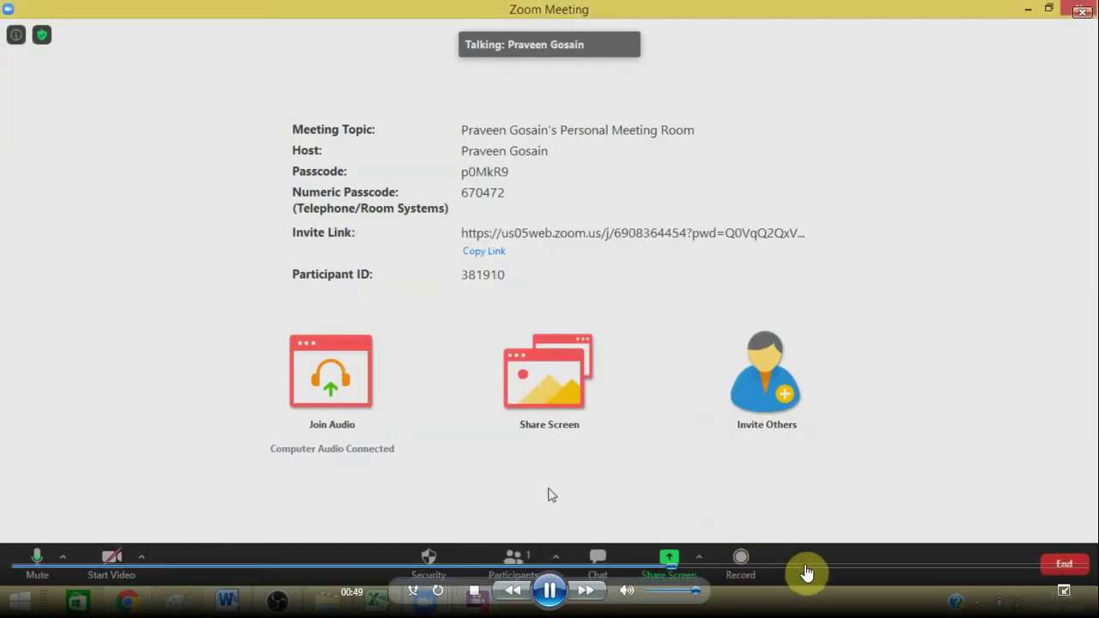
left_click(810, 568)
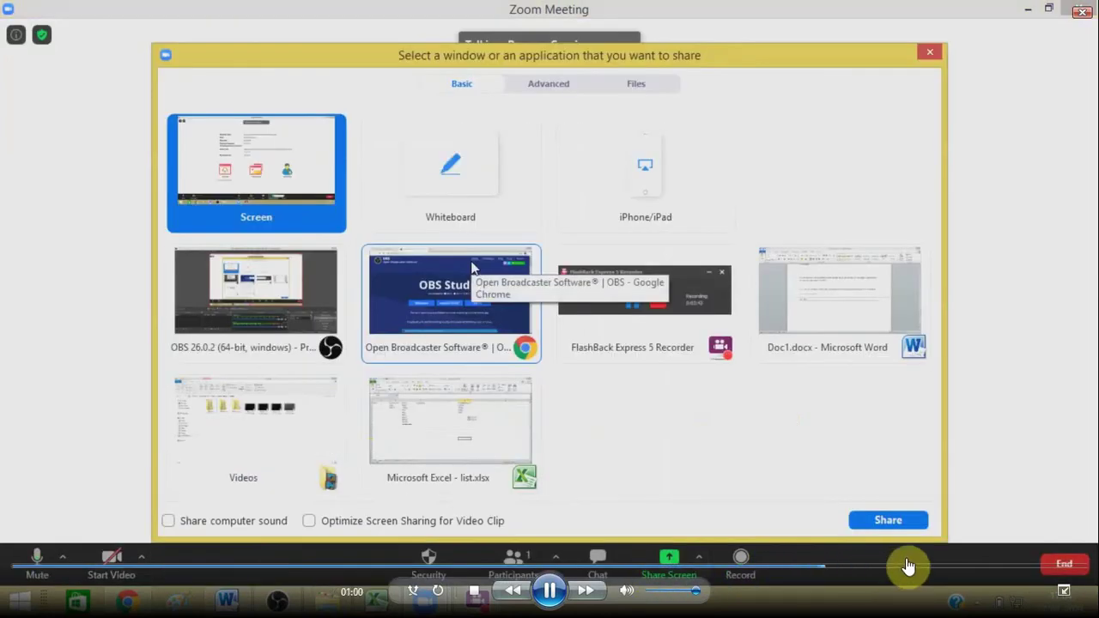